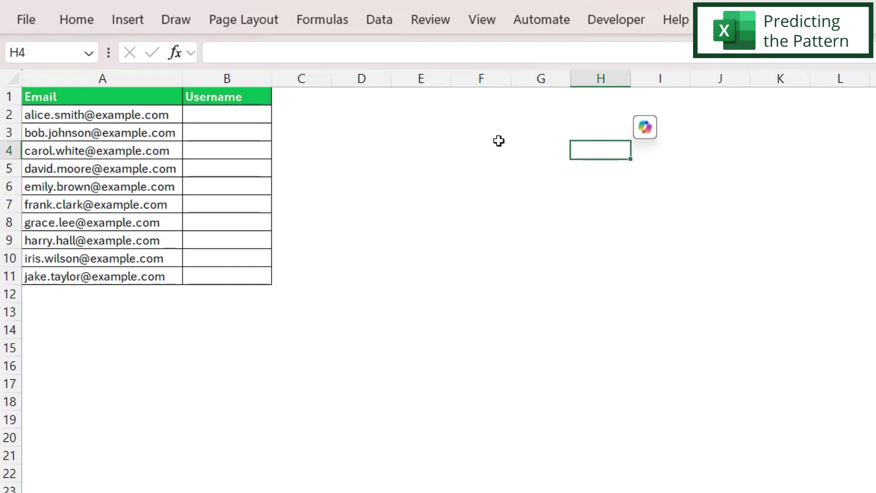
Step: Enter alice.smith in B2 and accept Flash Fill's predicted usernames for the remaining rows
left_click(199, 115)
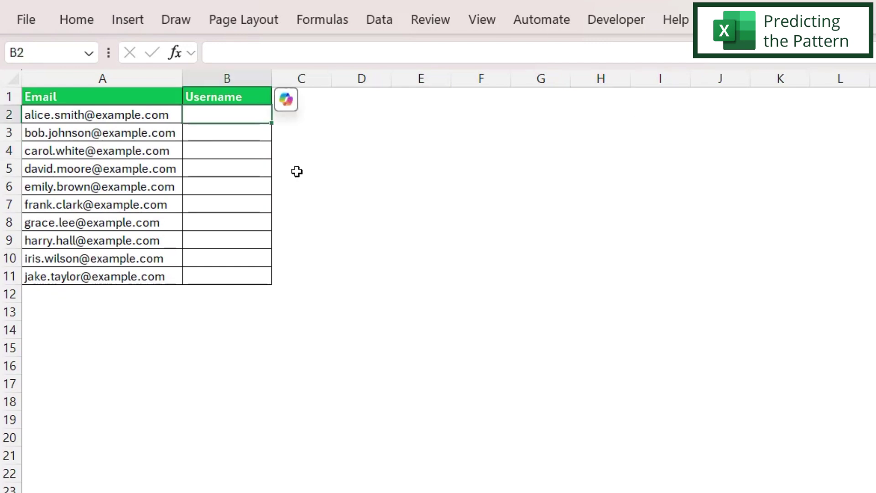
type("alice.smith")
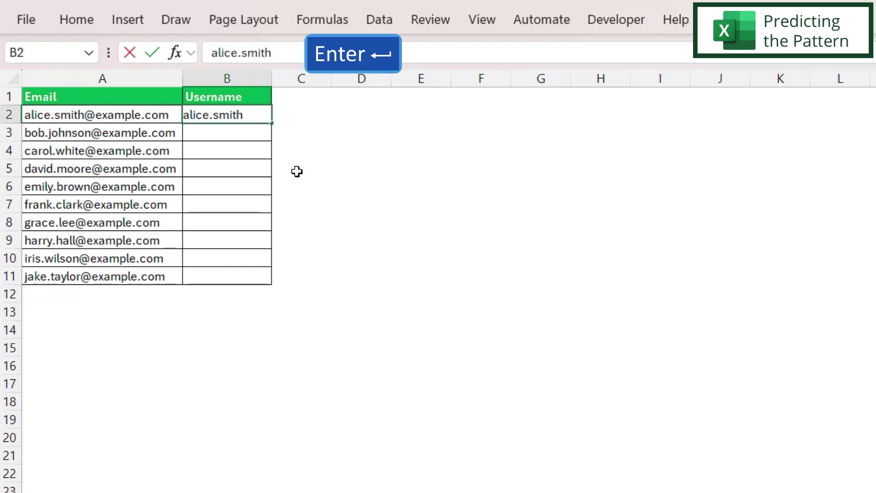
key("Return")
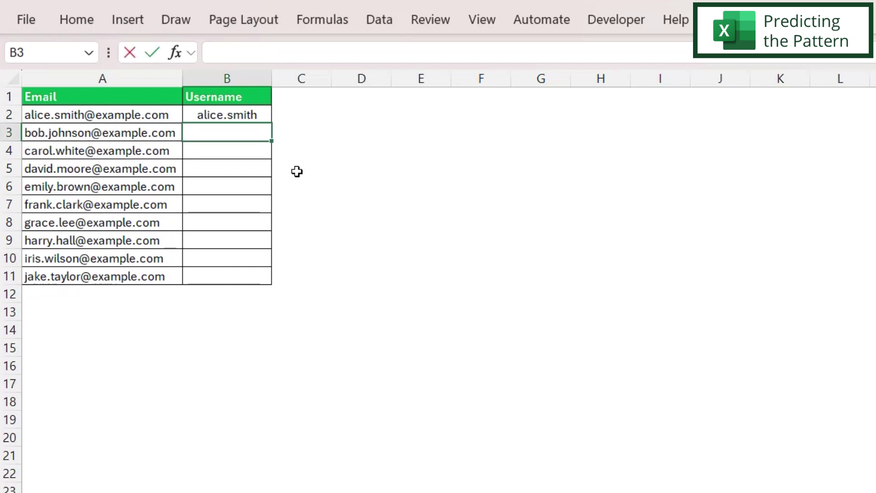
type("bob.johnson")
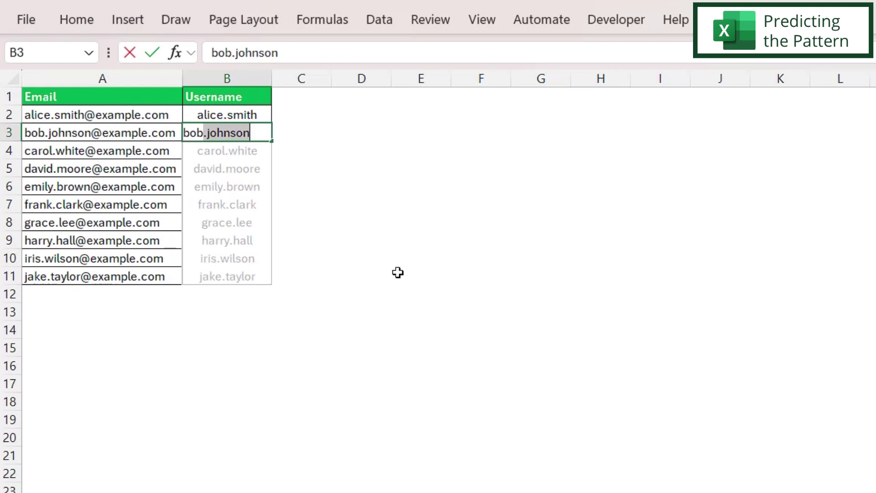
key("Return")
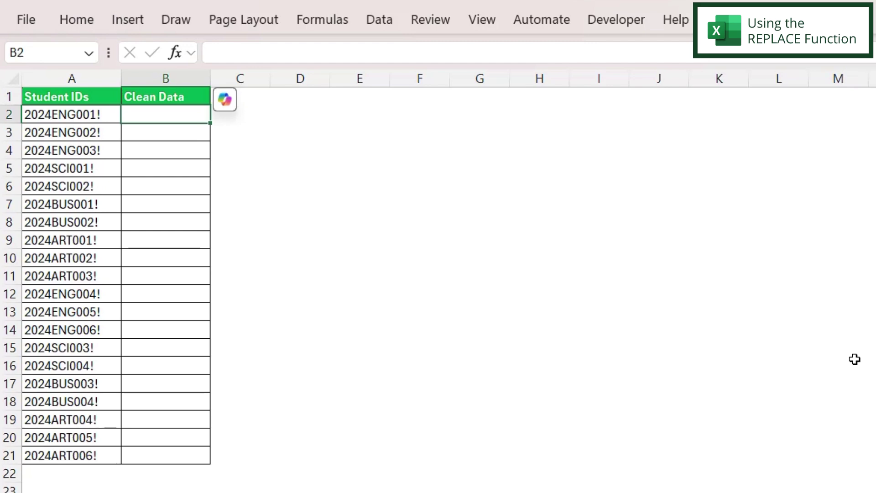
type("=re")
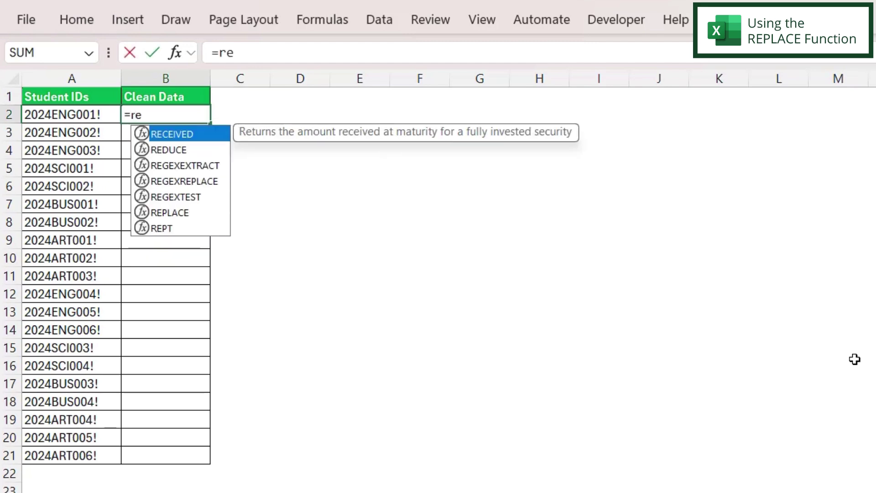
type("place(")
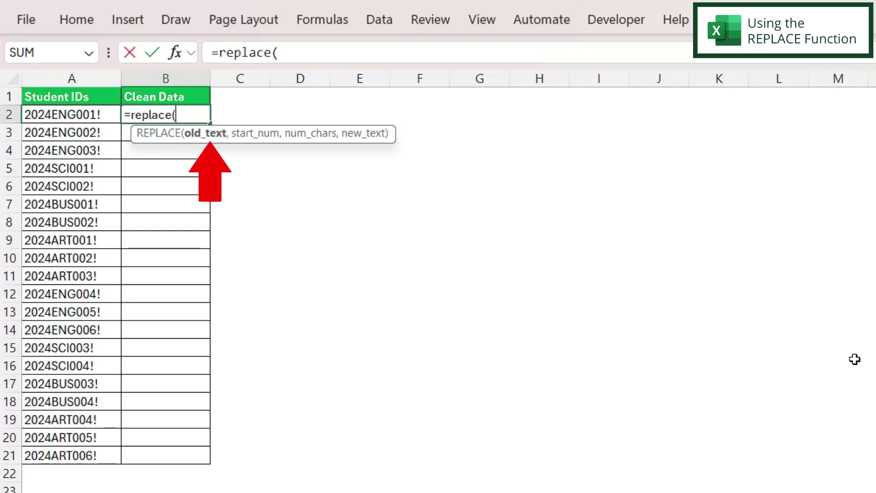
Step: Build =REPLACE(A2,LEN(A2),1,"") in B2 so the ID's last character becomes nothing
left_click(61, 115)
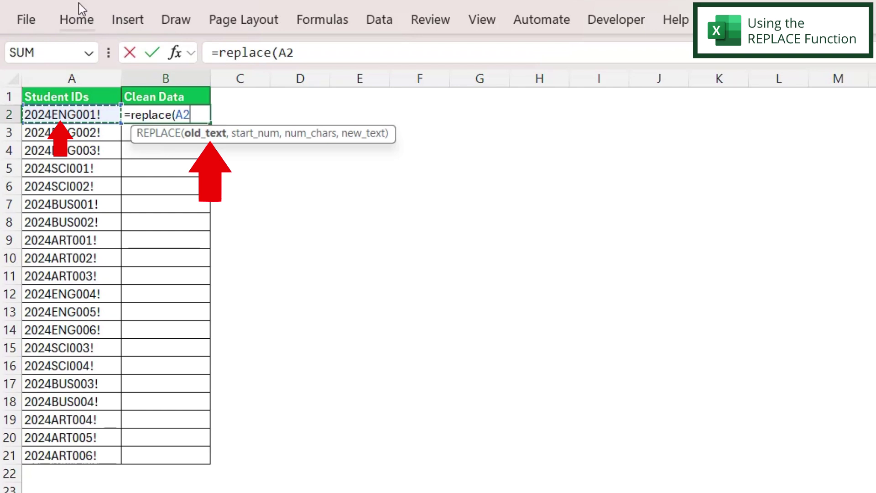
type(",")
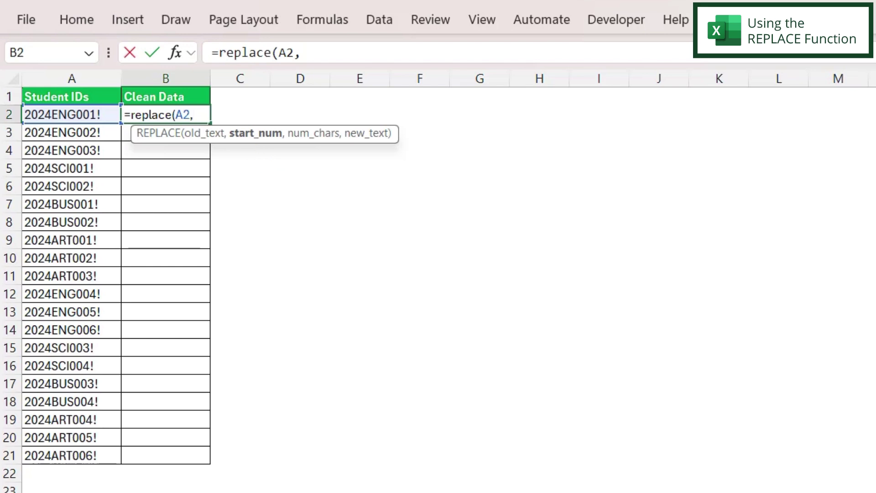
type("len(")
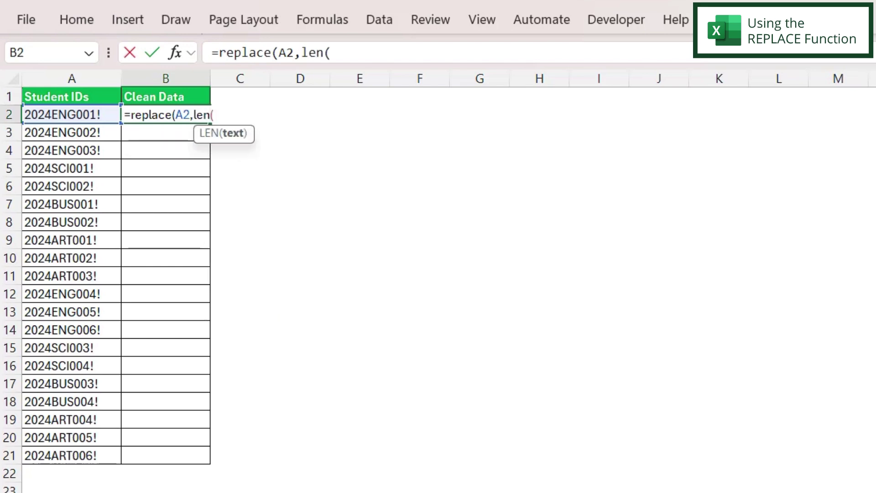
left_click(58, 115)
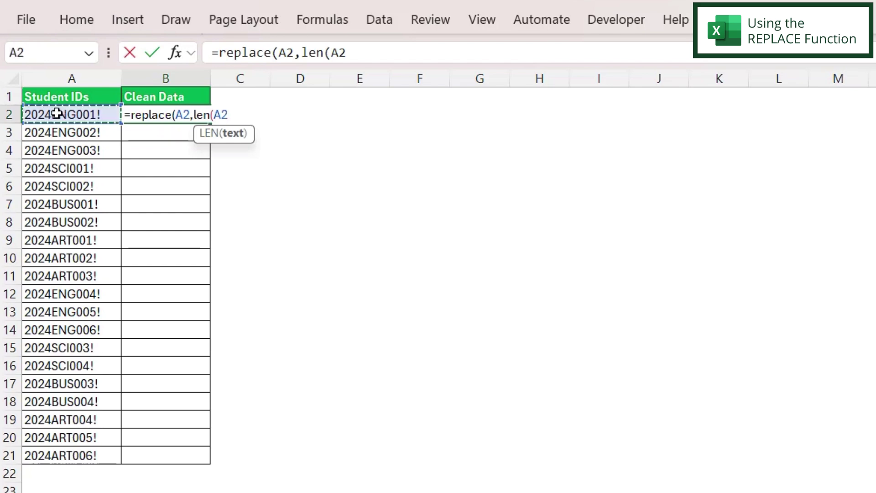
type(")")
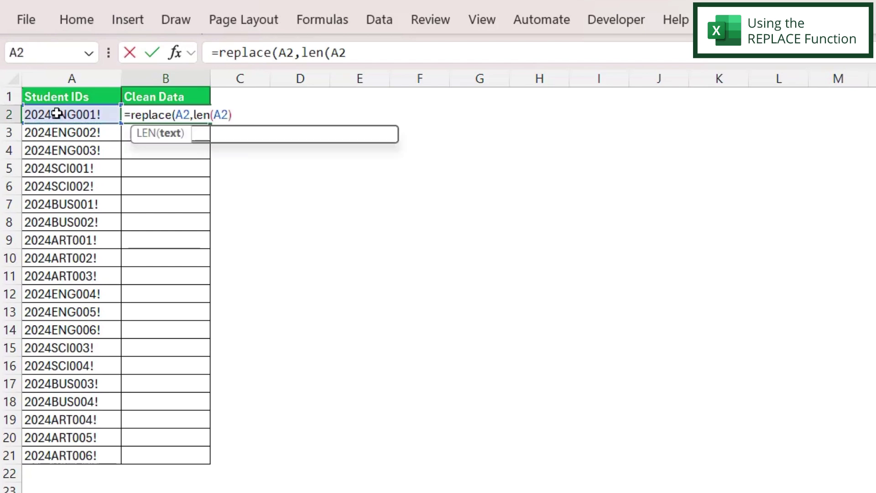
type(",")
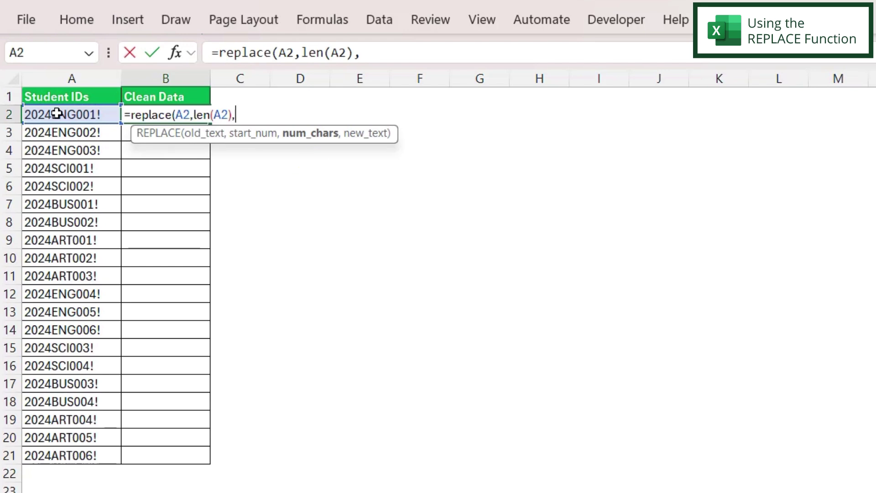
type("1")
type(",")
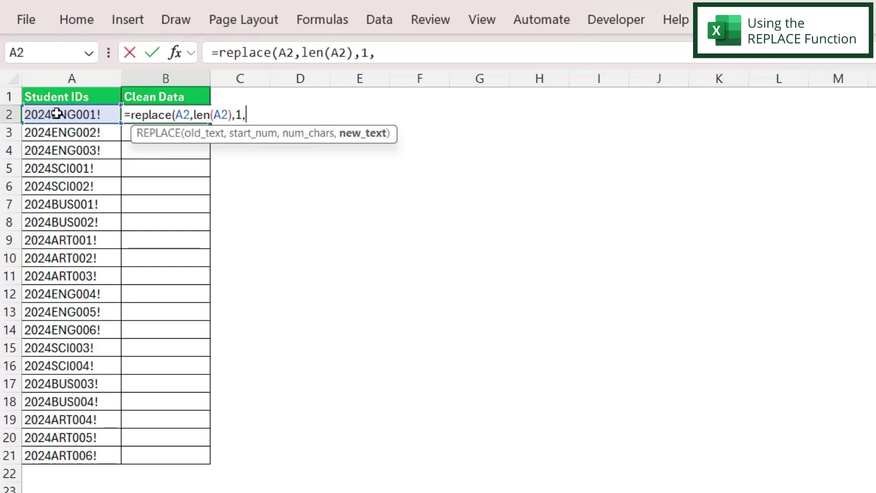
type("\"\"")
type(")")
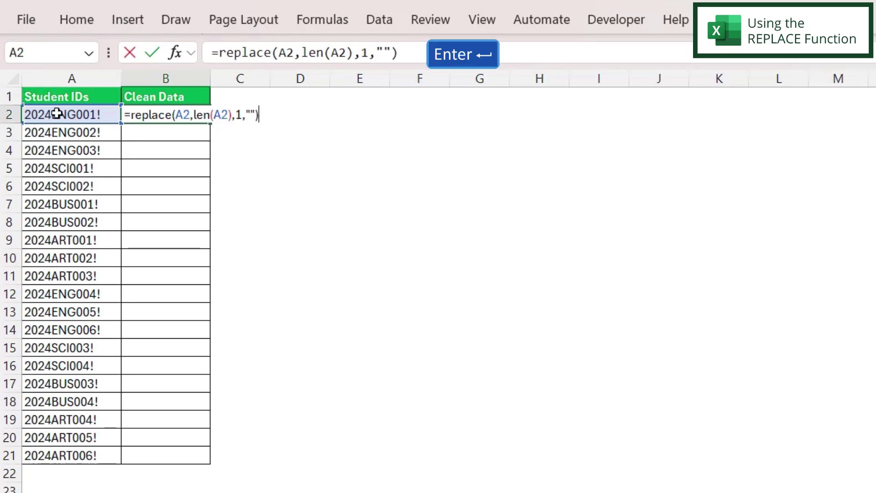
Step: Commit the REPLACE formula and copy it down to B21, giving all IDs without exclamation marks
key("Return")
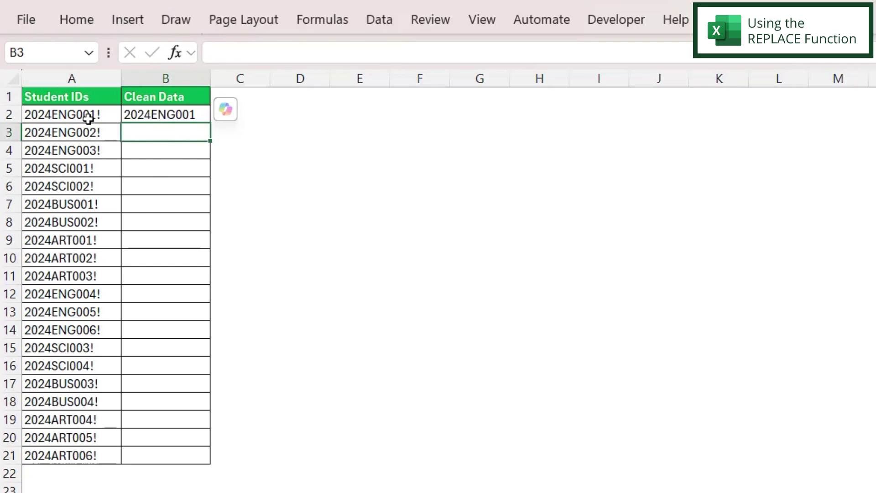
left_click(162, 121)
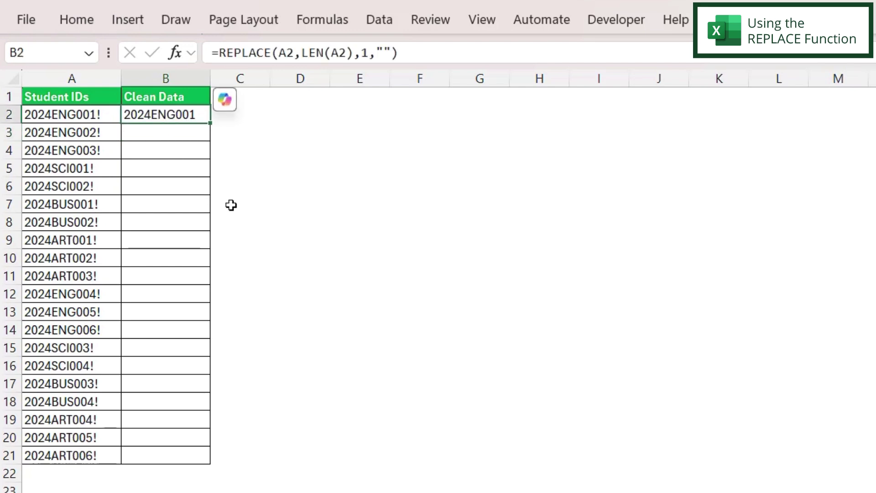
double_click(212, 127)
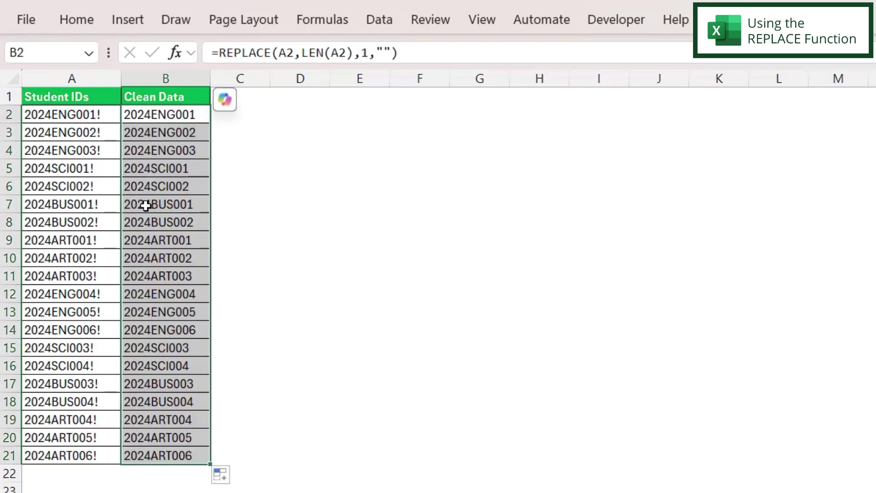
Step: Change A6's trailing ! to *, leaving its cleaned value 2024SCI002 unchanged
left_click(82, 186)
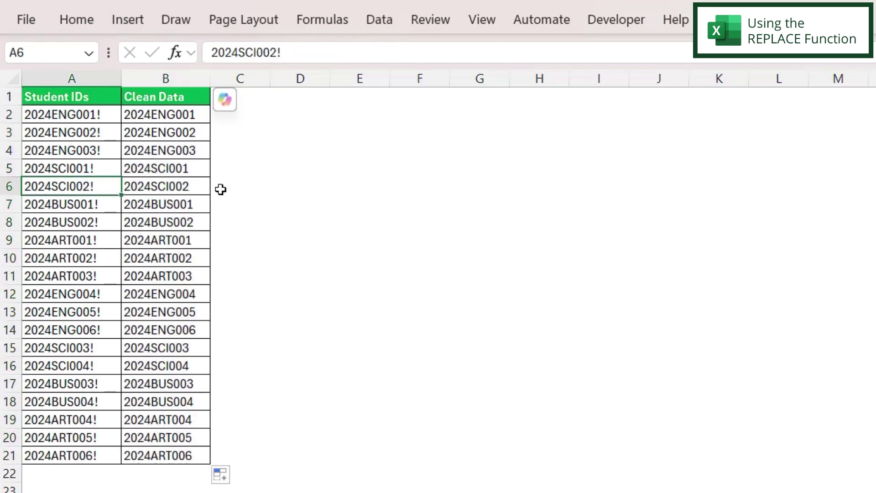
left_click(342, 54)
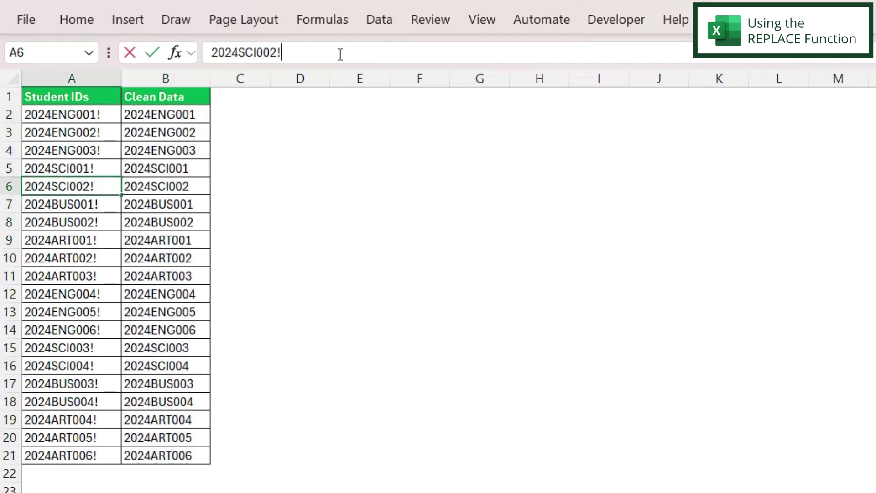
key("BackSpace")
type("*")
key("Return")
left_click(300, 240)
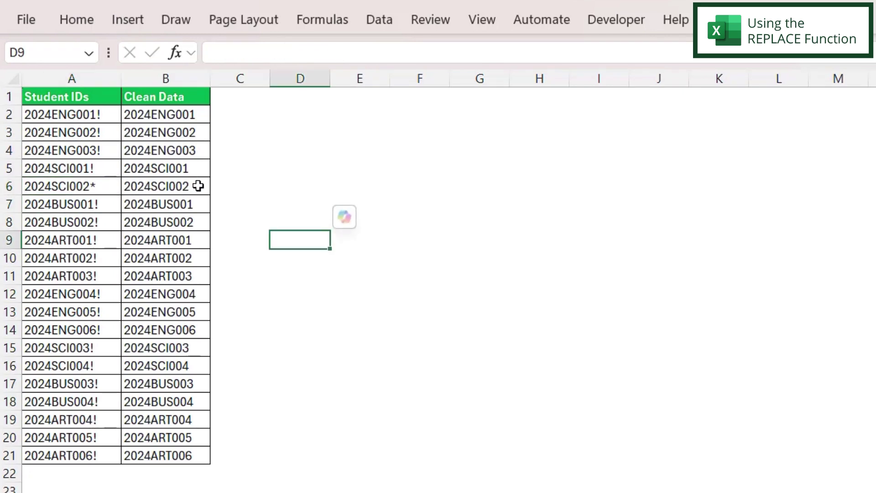